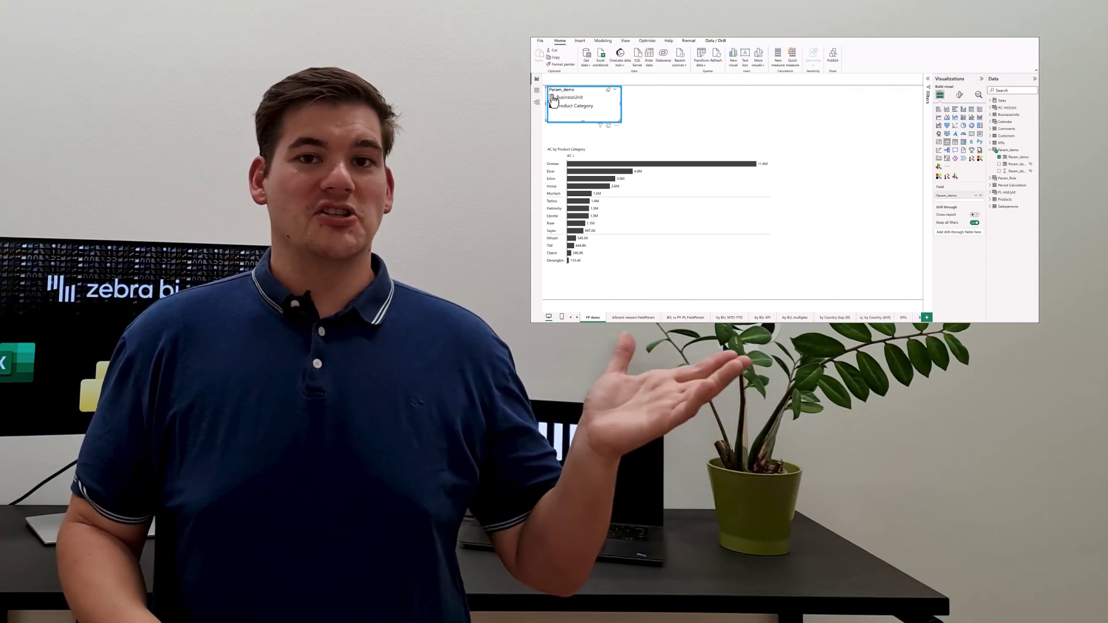
Switch the demo chart's breakdown to BusinessUnit and select the shared MTD/YTD period slicer.
{"action": "left_click", "coordinate": [552, 98]}
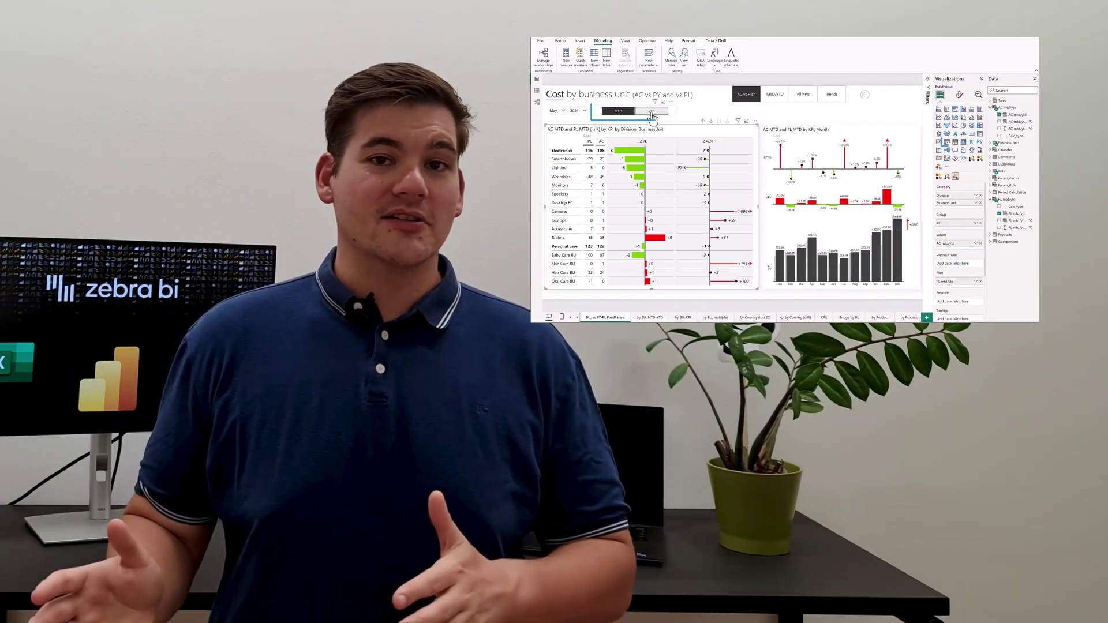
{"action": "left_click", "coordinate": [652, 116]}
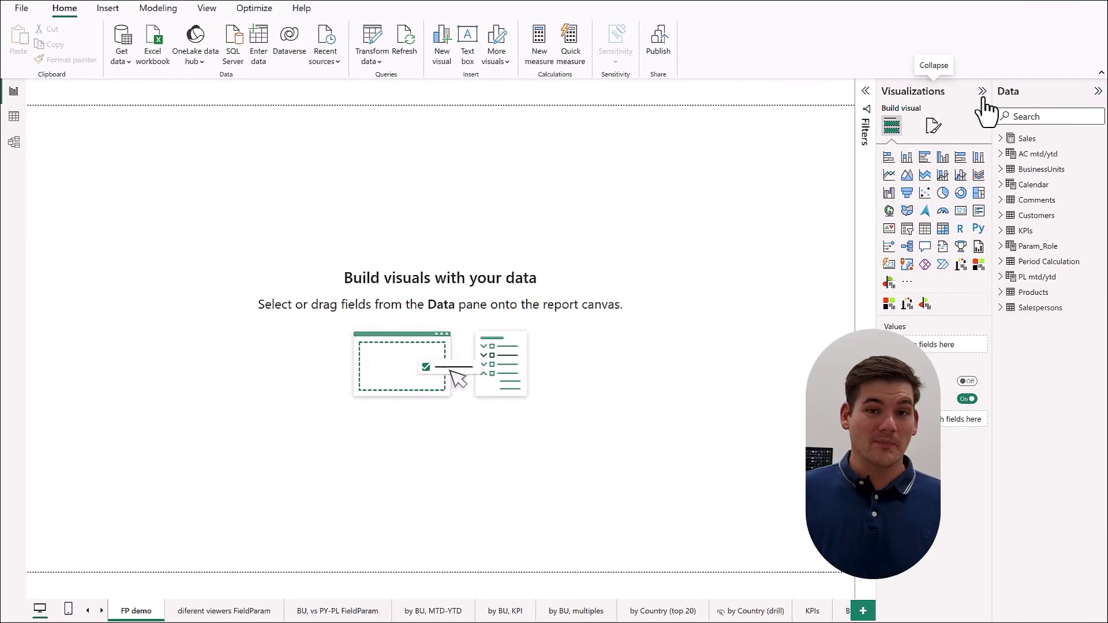
From the Modeling tools, start a new Fields parameter and rename it Param_demo.
{"action": "left_click", "coordinate": [982, 92]}
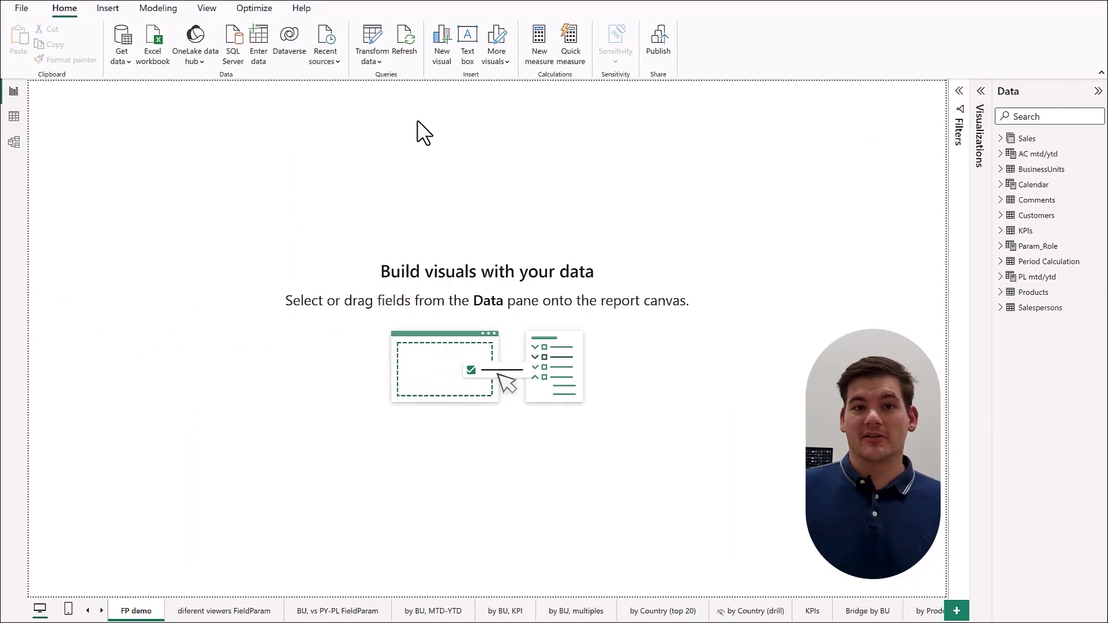
{"action": "left_click", "coordinate": [155, 9]}
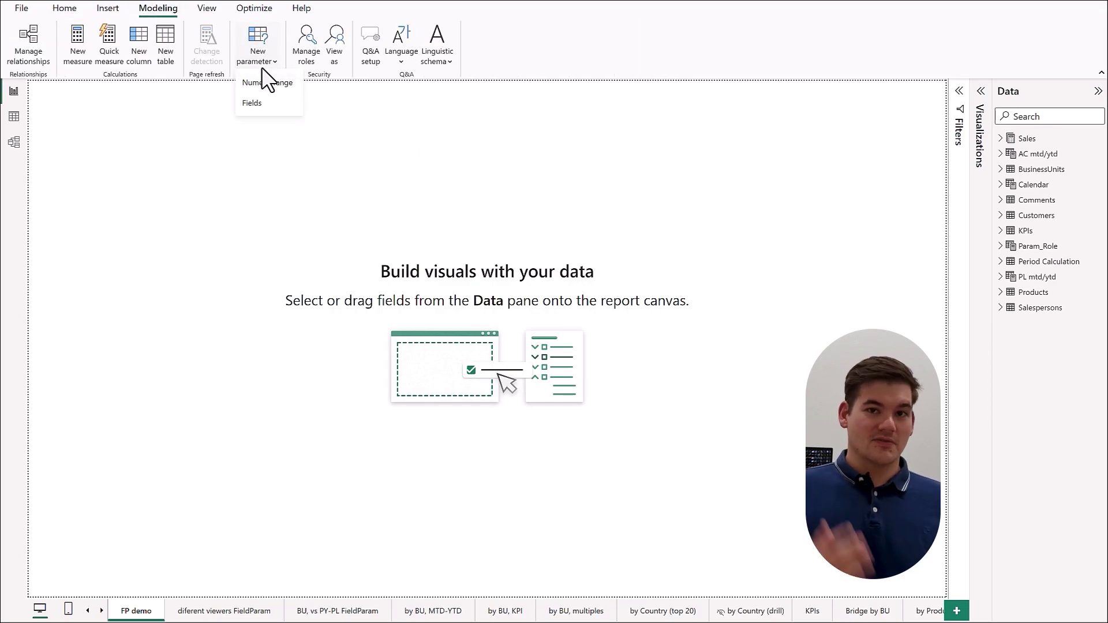
{"action": "left_click", "coordinate": [261, 102]}
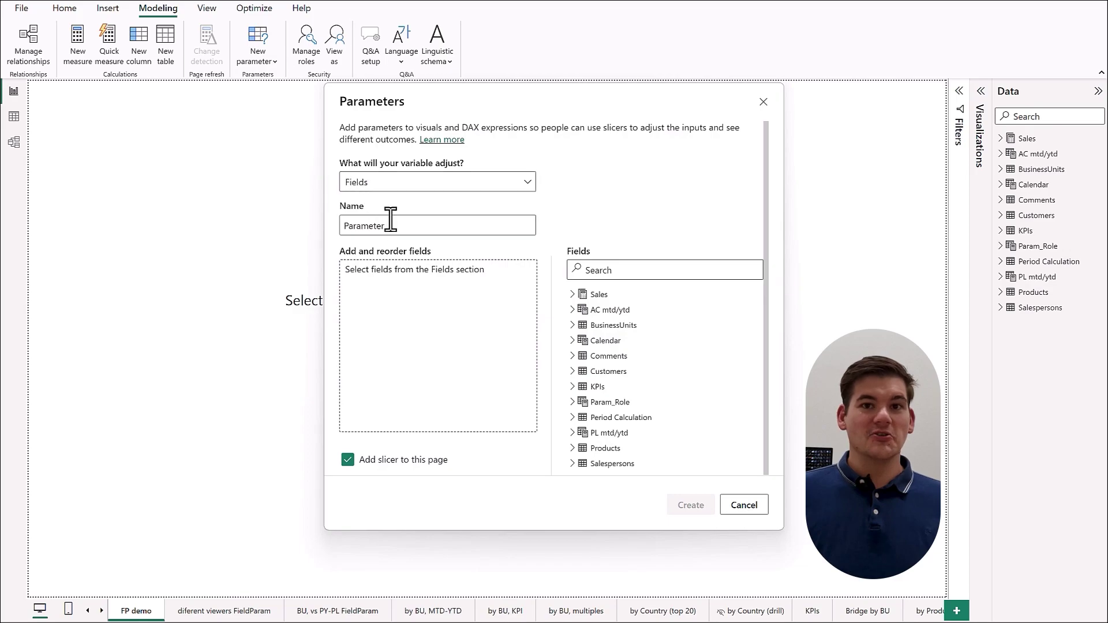
{"action": "left_click_drag", "start_coordinate": [385, 226], "coordinate": [371, 225]}
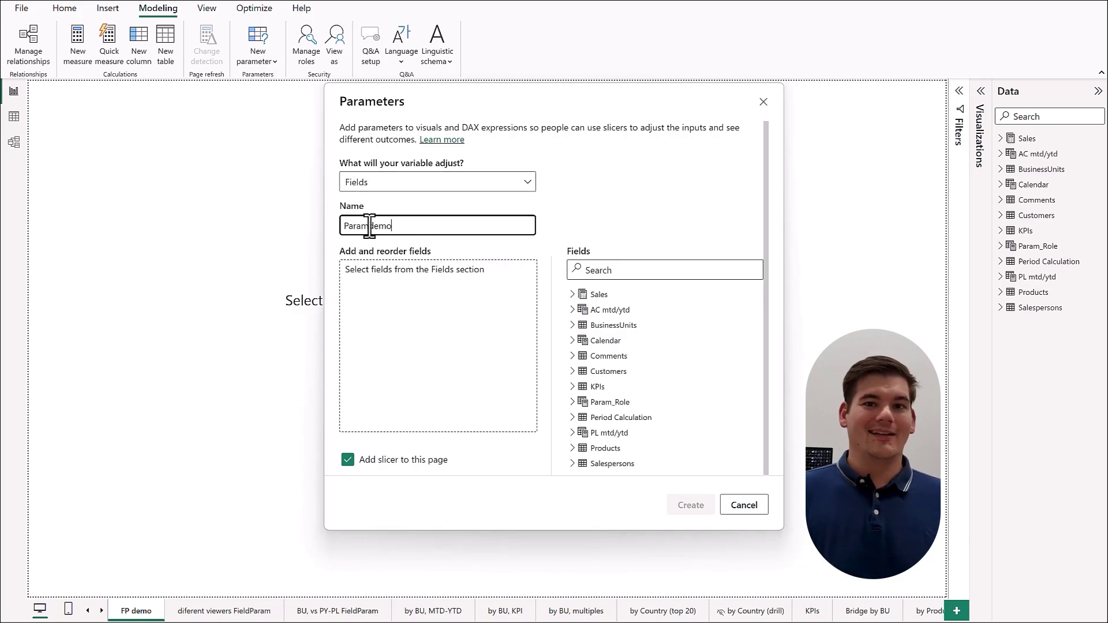
{"action": "left_click", "coordinate": [386, 266]}
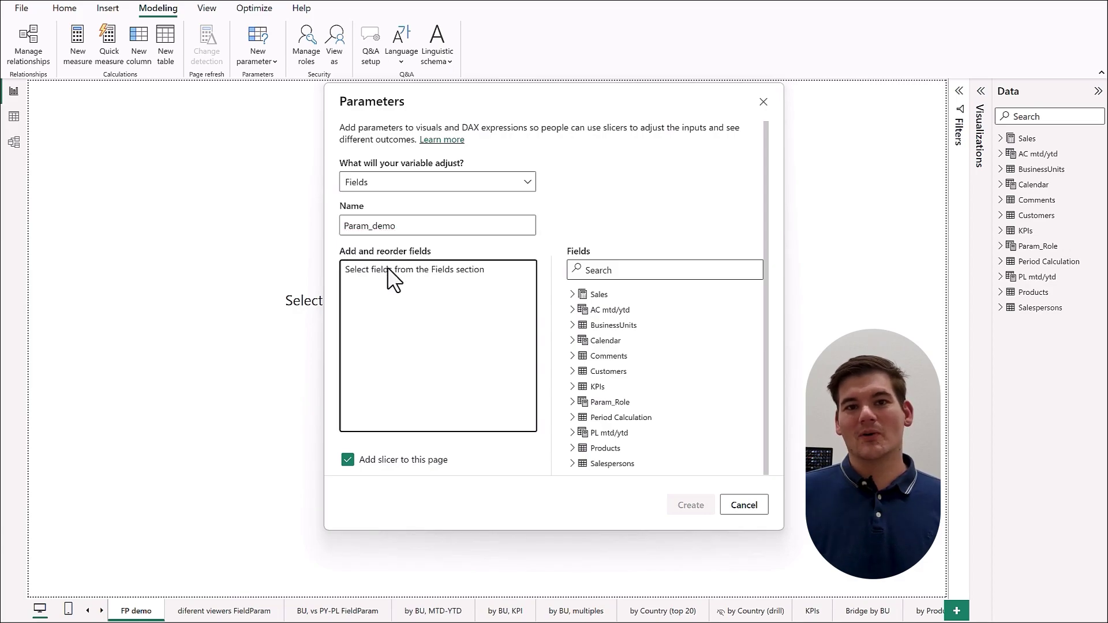
Add BusinessUnit, then Product Category below it, as the parameter's fields.
{"action": "left_click", "coordinate": [572, 325]}
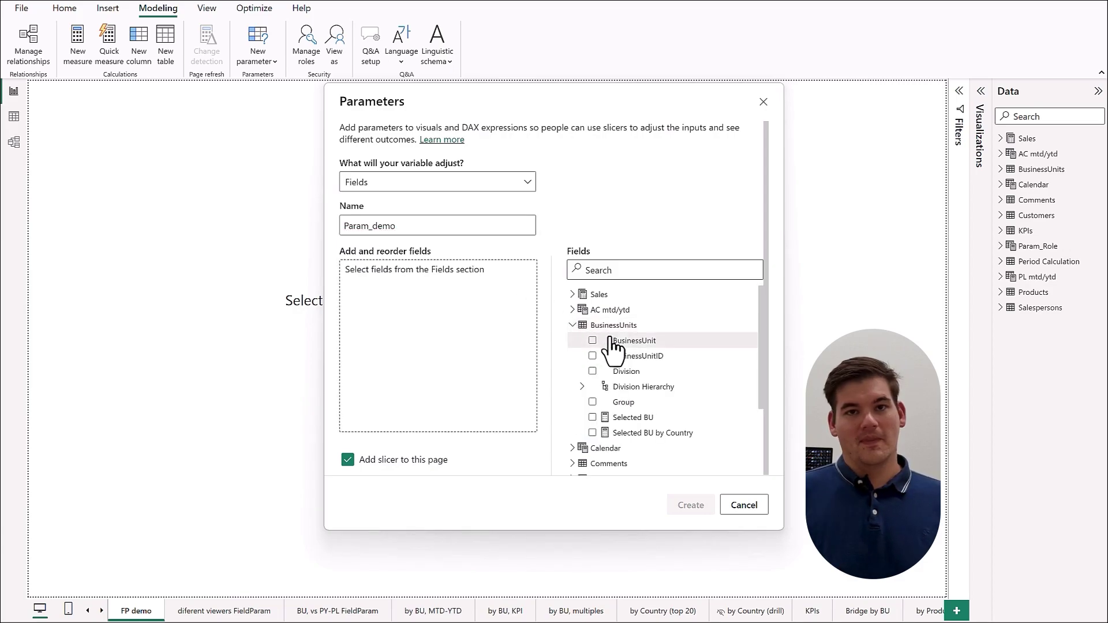
{"action": "left_click_drag", "start_coordinate": [608, 341], "coordinate": [473, 353]}
{"action": "scroll", "coordinate": [618, 354], "scroll_direction": "down", "scroll_amount": 3}
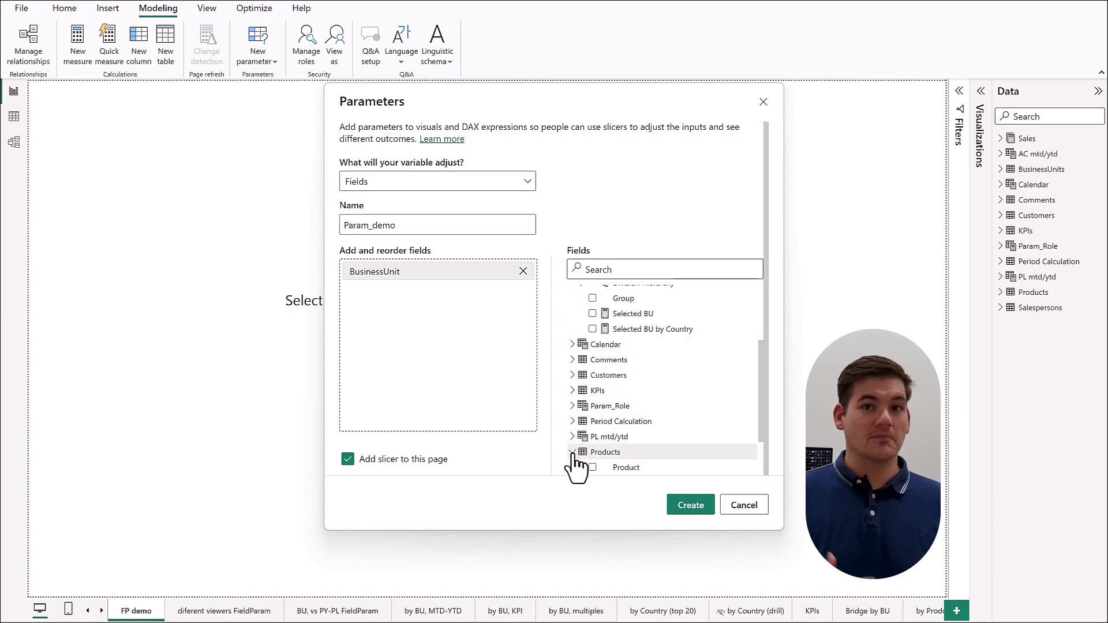
{"action": "scroll", "coordinate": [626, 446], "scroll_direction": "down", "scroll_amount": 2}
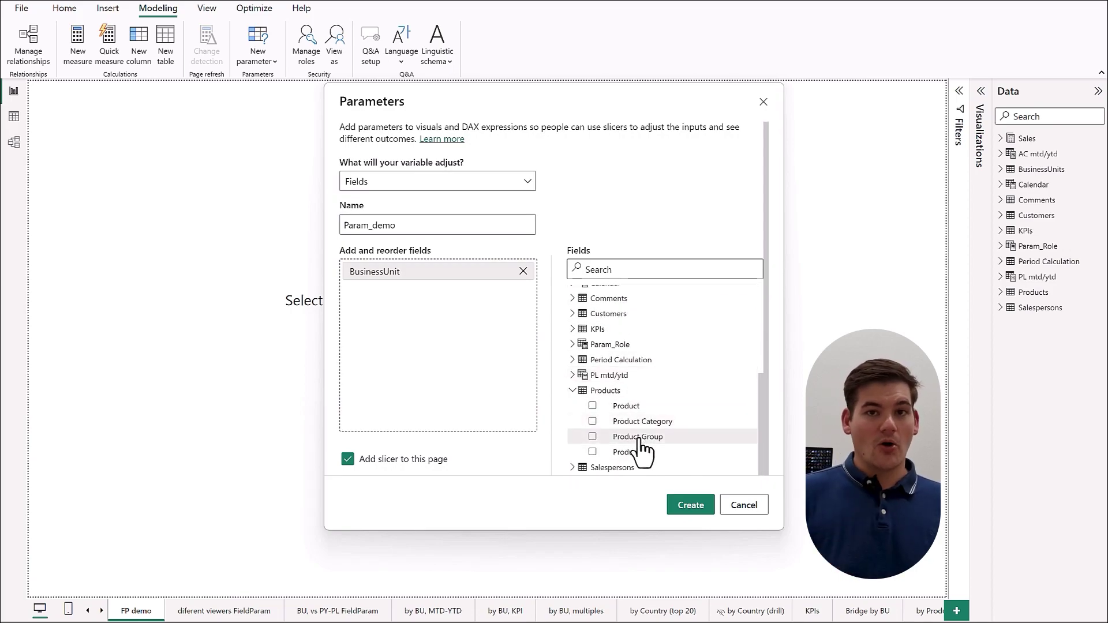
{"action": "left_click_drag", "start_coordinate": [641, 421], "coordinate": [487, 370]}
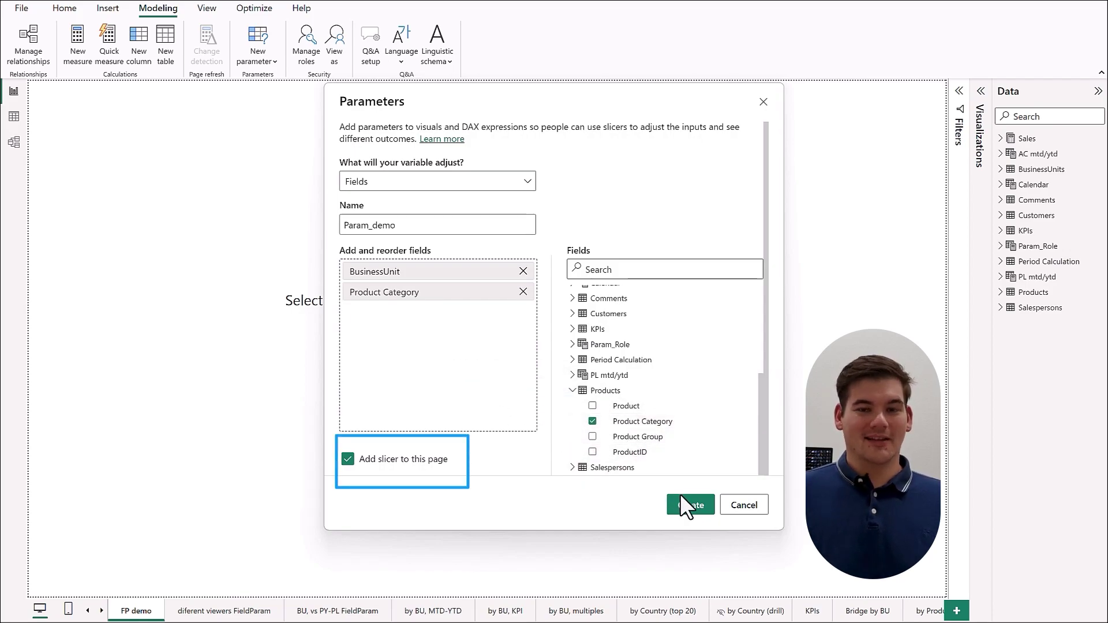
Create the parameter with its slicer and inspect the new Param_demo table's rows.
{"action": "left_click", "coordinate": [687, 510]}
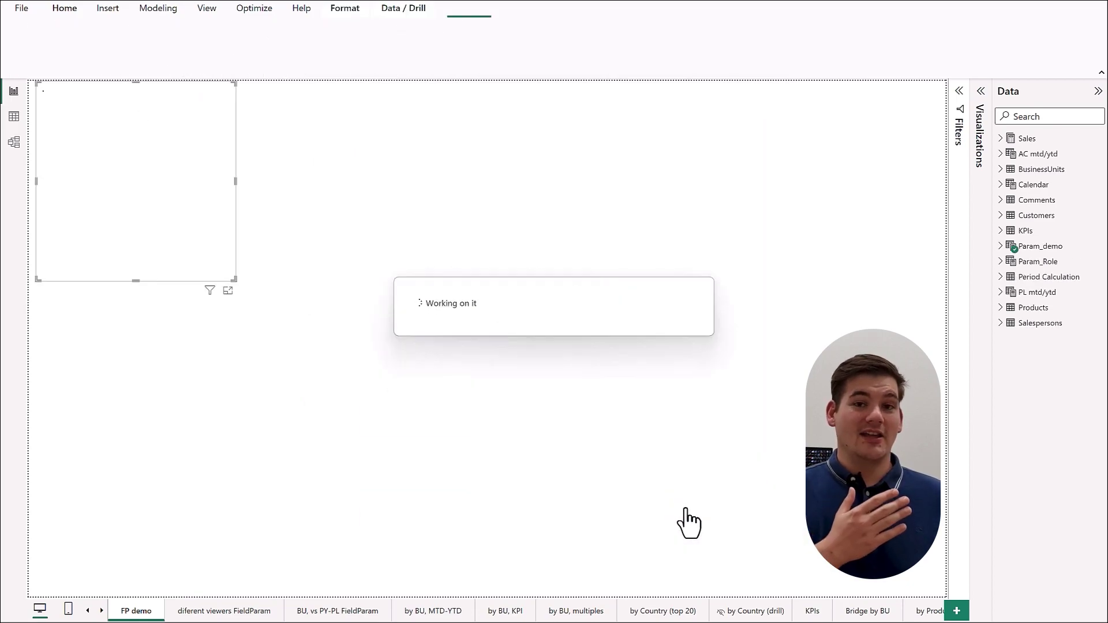
{"action": "left_click", "coordinate": [14, 143]}
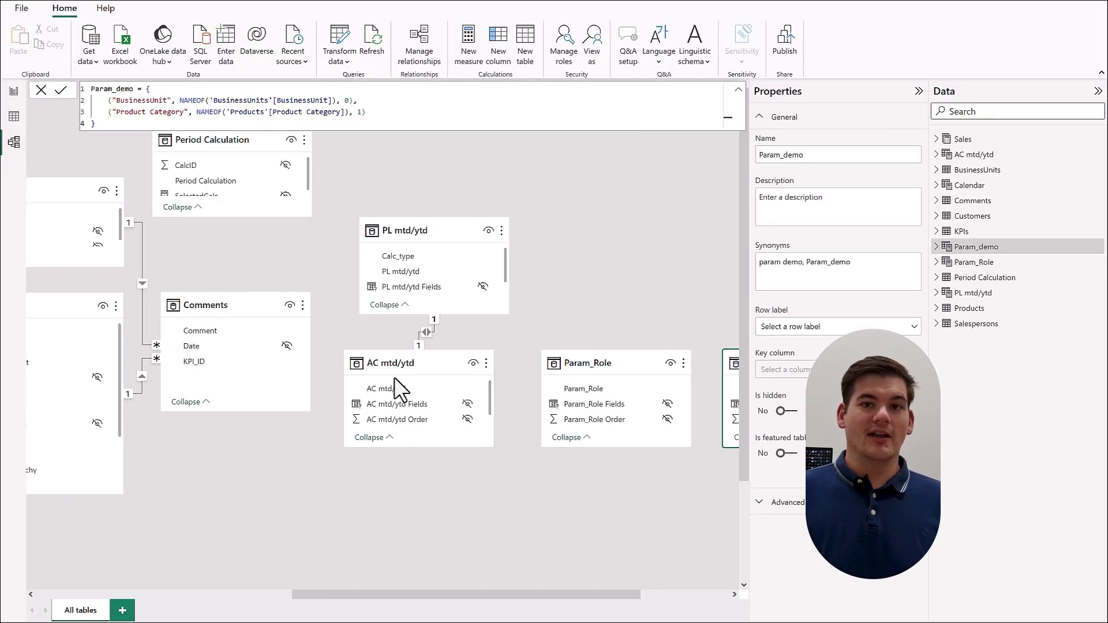
{"action": "left_click", "coordinate": [13, 116]}
{"action": "left_click", "coordinate": [13, 91]}
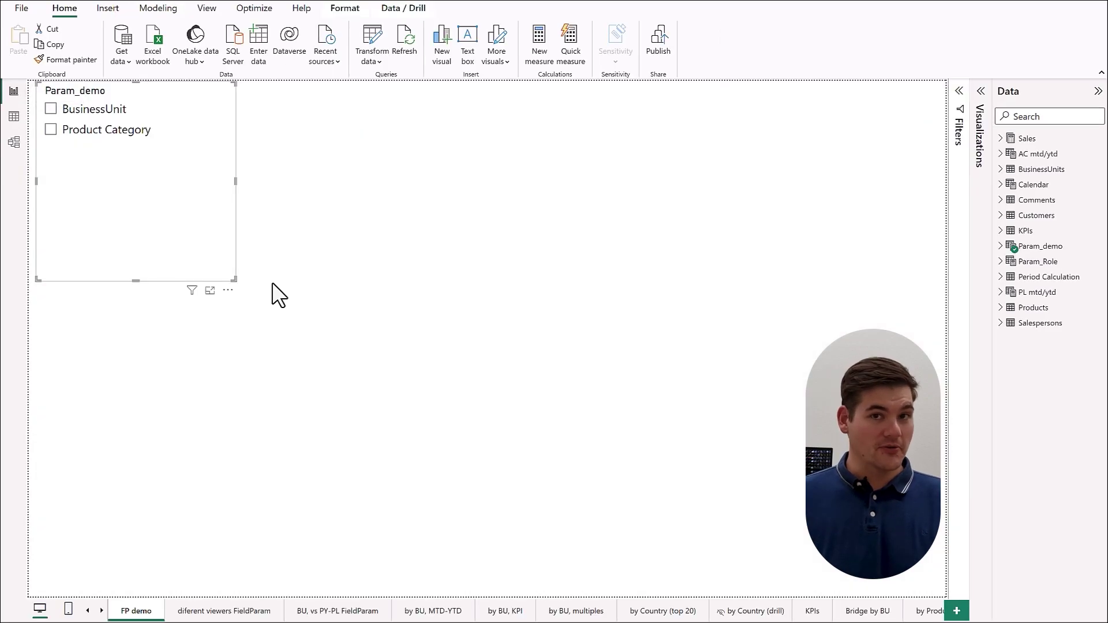
{"action": "left_click", "coordinate": [407, 302]}
Add an enlarged Zebra BI Tables visual with Sales AC as values and Param_demo as category.
{"action": "left_click", "coordinate": [975, 128]}
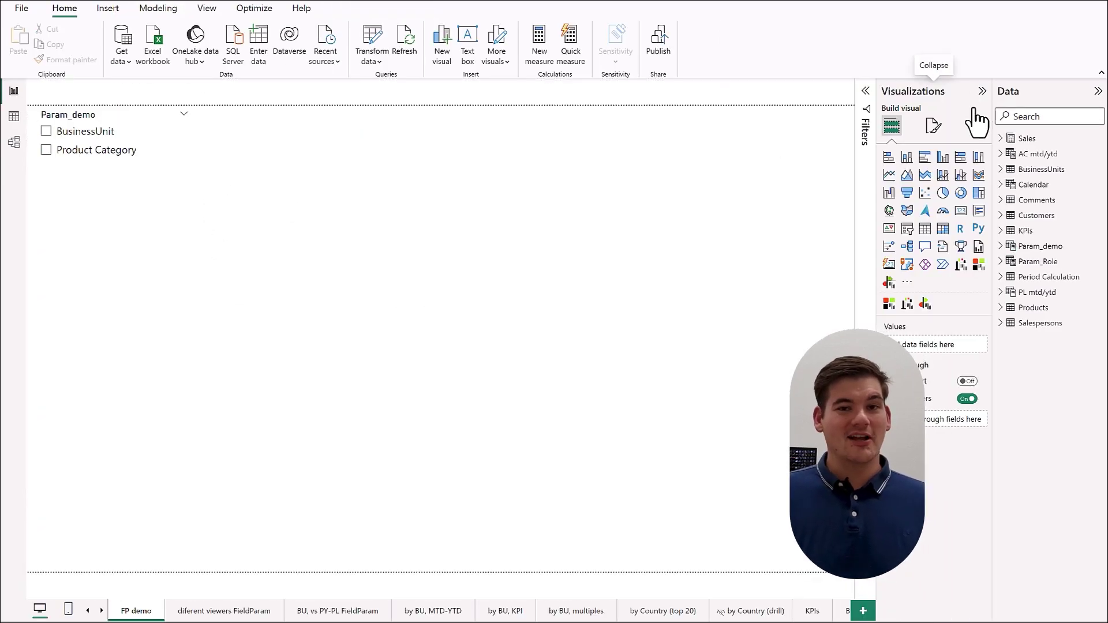
{"action": "left_click", "coordinate": [889, 282]}
{"action": "left_click_drag", "start_coordinate": [199, 335], "coordinate": [534, 502]}
{"action": "left_click", "coordinate": [1016, 139]}
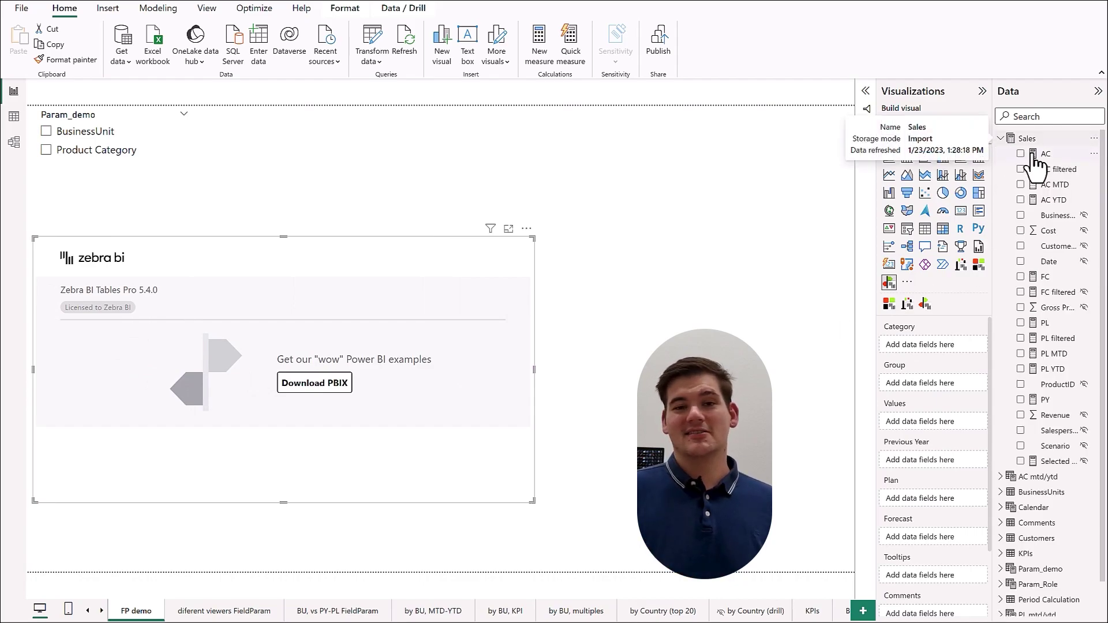
{"action": "left_click_drag", "start_coordinate": [1029, 153], "coordinate": [929, 421]}
{"action": "left_click", "coordinate": [1001, 139]}
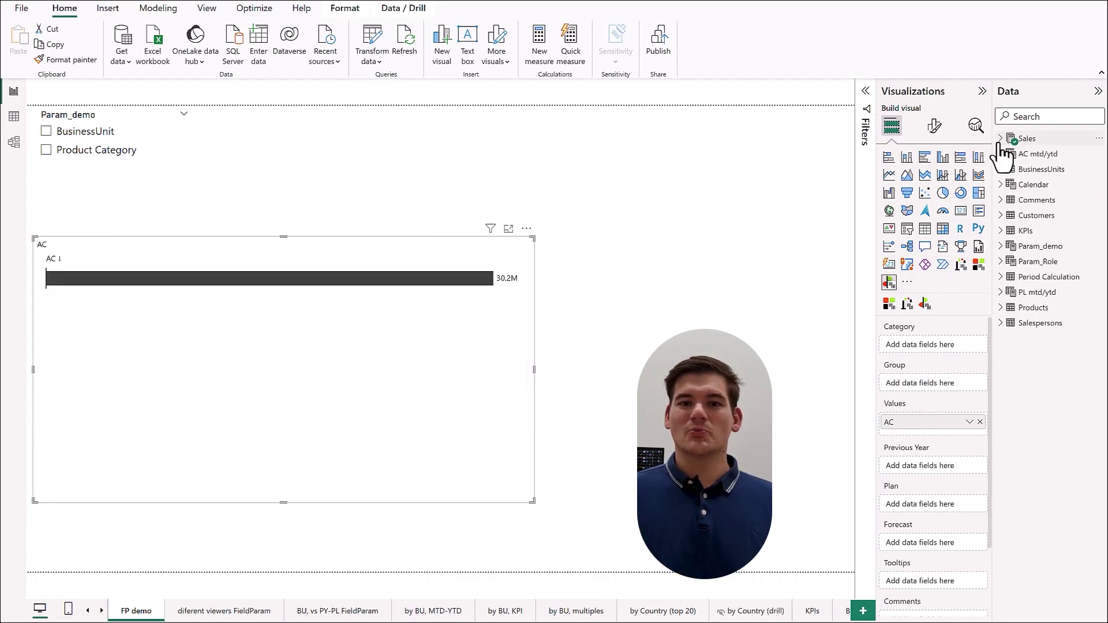
{"action": "left_click", "coordinate": [1039, 245]}
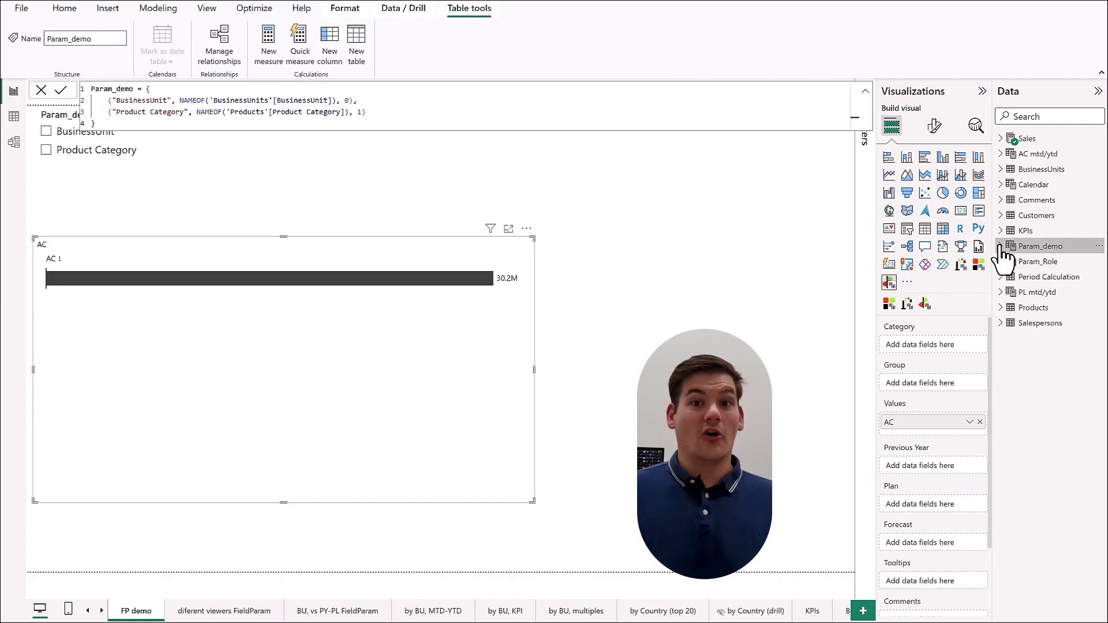
{"action": "left_click_drag", "start_coordinate": [1042, 262], "coordinate": [923, 347]}
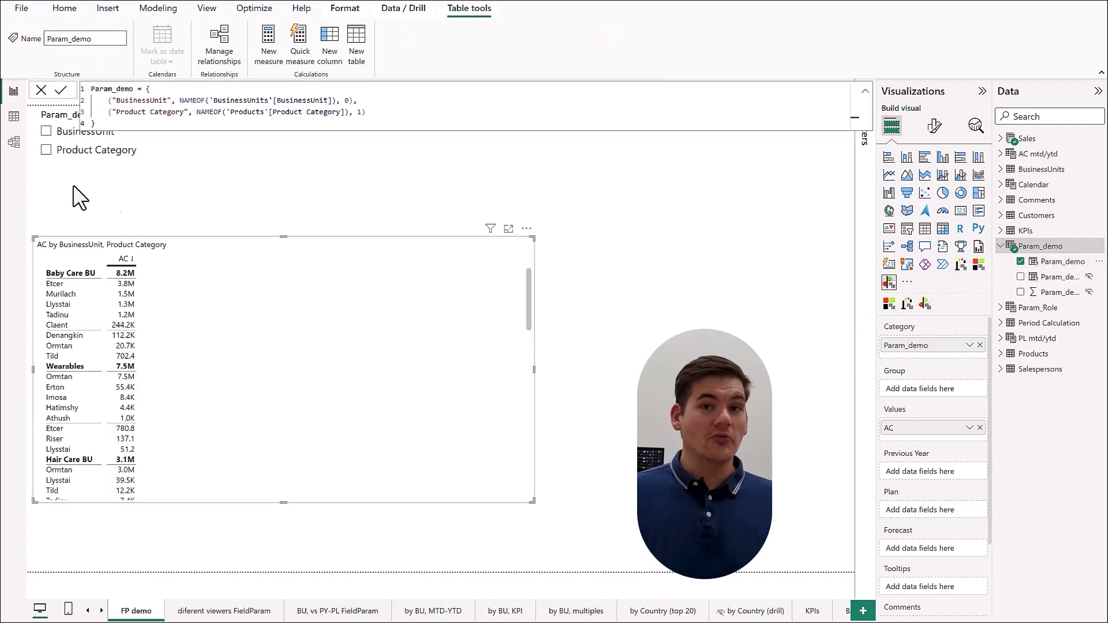
Test the Param_demo slicer: Product Category, then BusinessUnit, then both together.
{"action": "left_click", "coordinate": [46, 151]}
{"action": "left_click", "coordinate": [49, 132]}
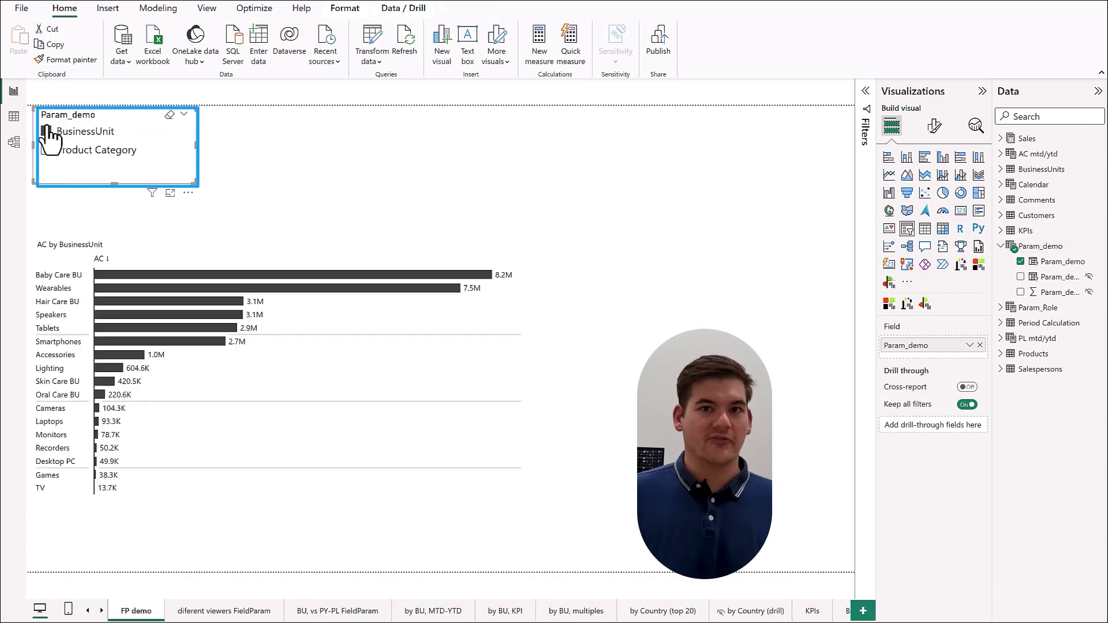
{"action": "left_click", "coordinate": [46, 151], "text": "ctrl"}
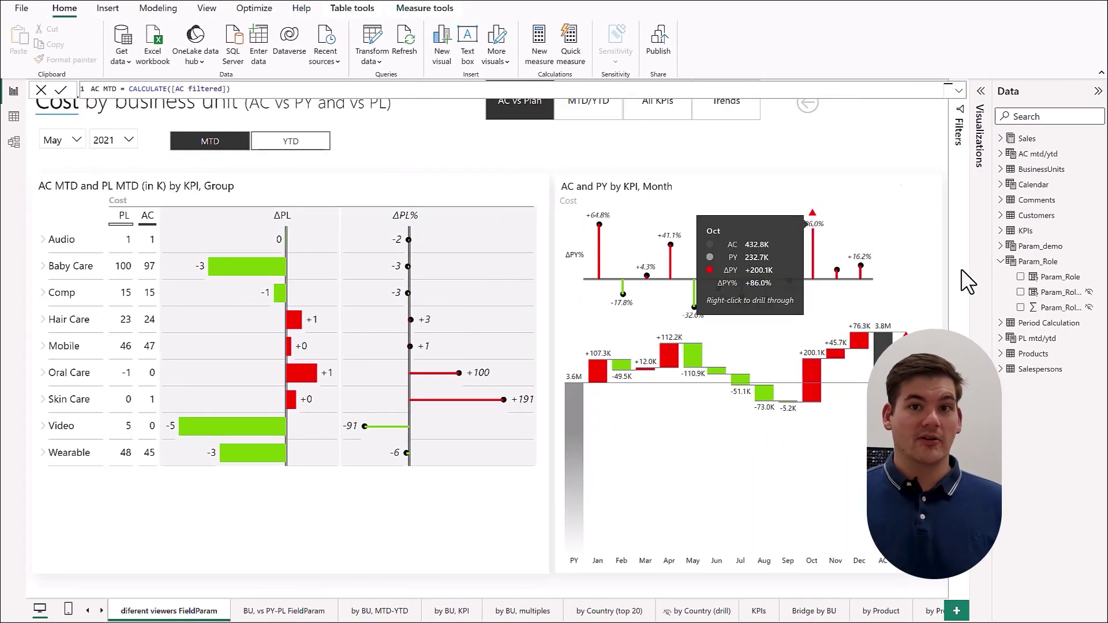
Review the Param_Role parameter's definition, then open Manage roles from Modeling.
{"action": "left_click", "coordinate": [1059, 278]}
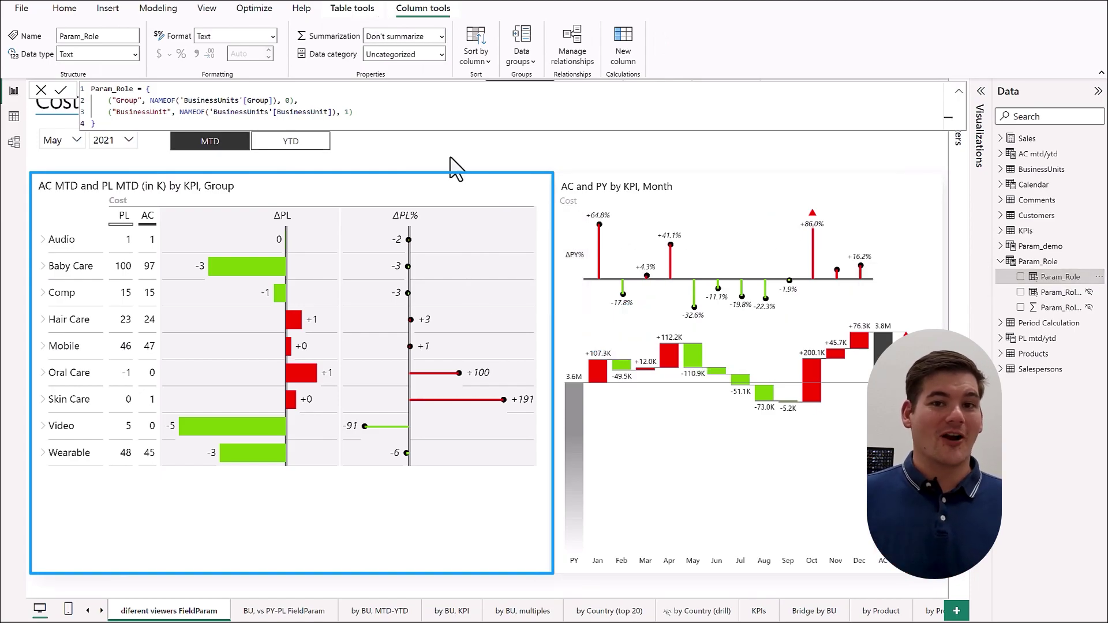
{"action": "left_click", "coordinate": [154, 13]}
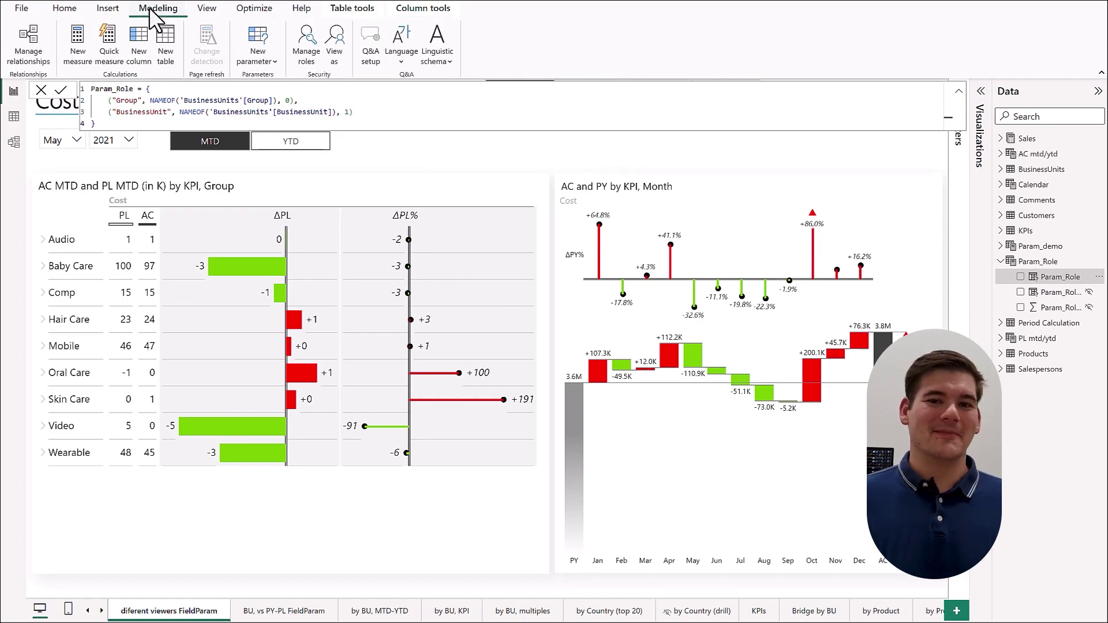
{"action": "left_click", "coordinate": [317, 50]}
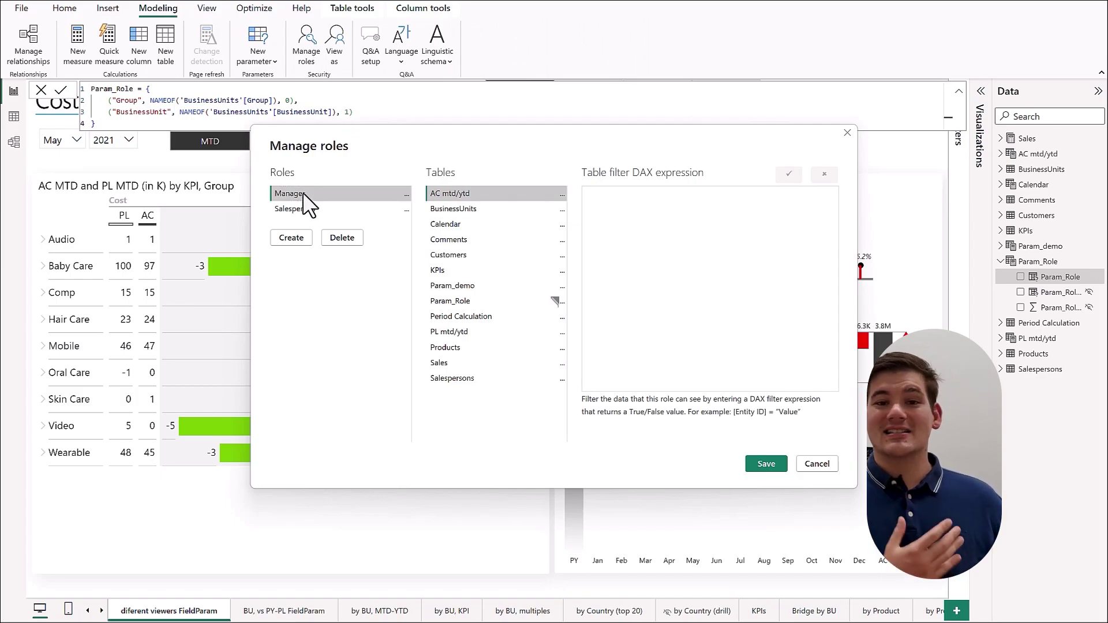
Verify Manager filters Param_Role to order 0 and Salesperson to order 1, saving each.
{"action": "left_click", "coordinate": [451, 303]}
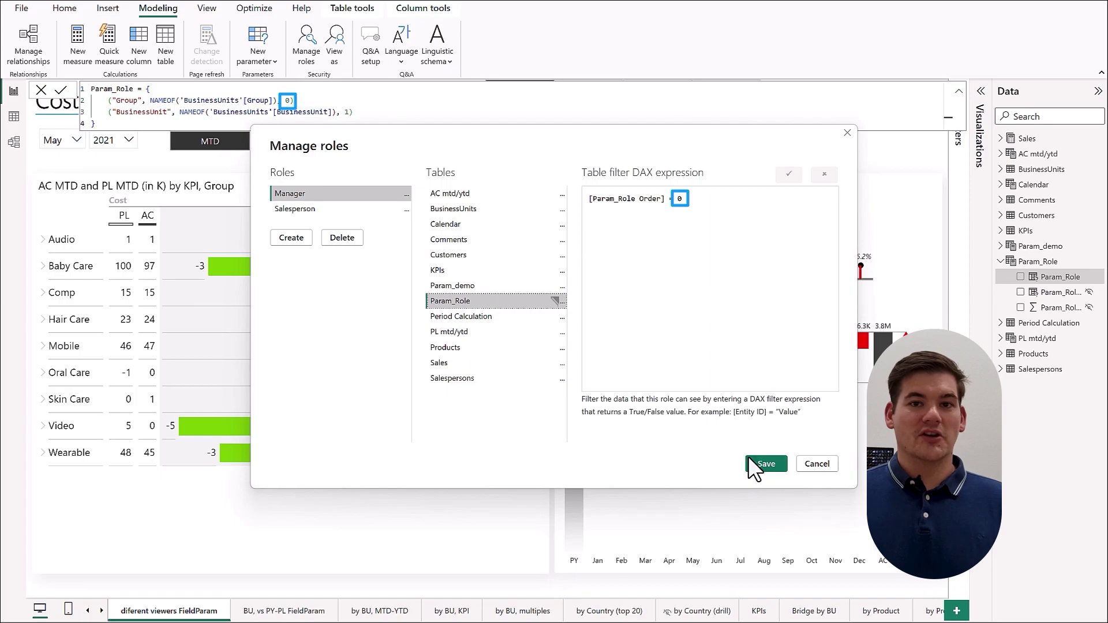
{"action": "left_click", "coordinate": [760, 463]}
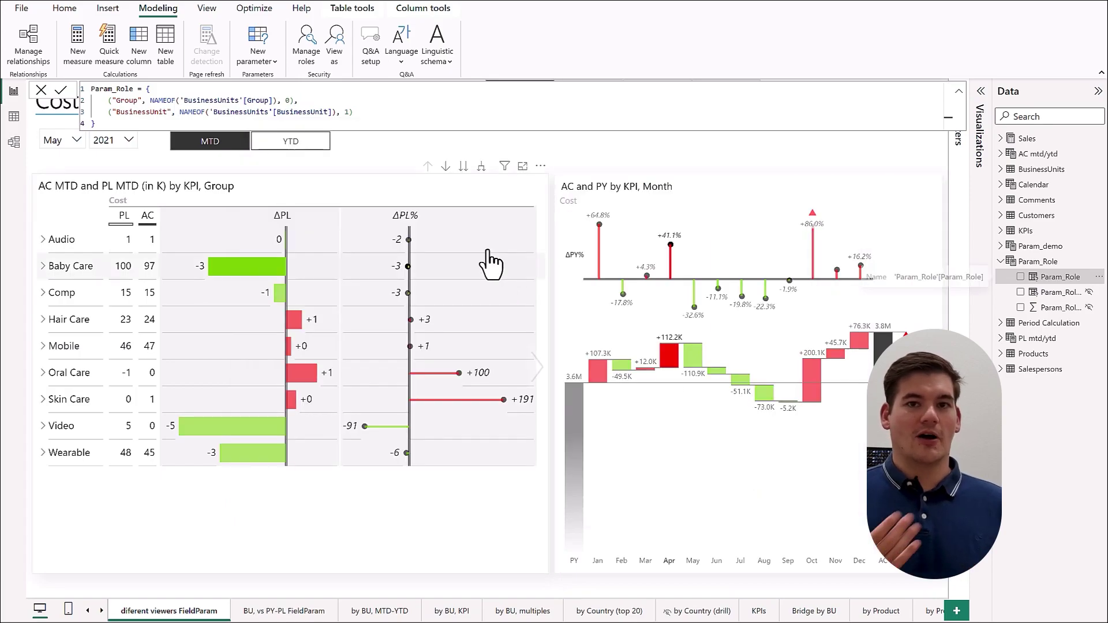
{"action": "left_click", "coordinate": [304, 41]}
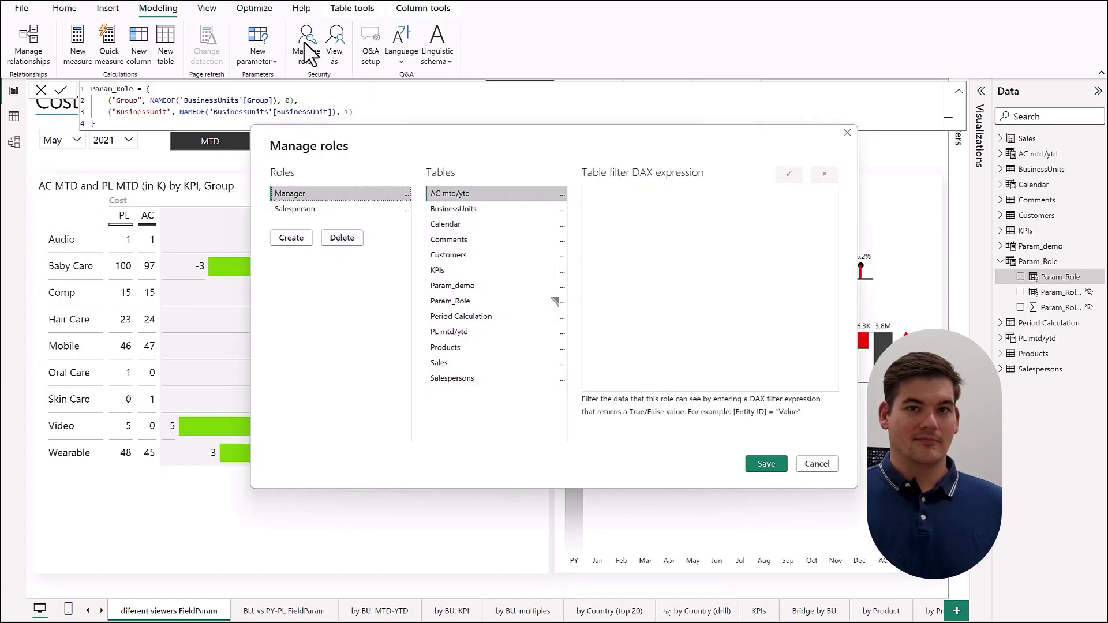
{"action": "left_click", "coordinate": [317, 209]}
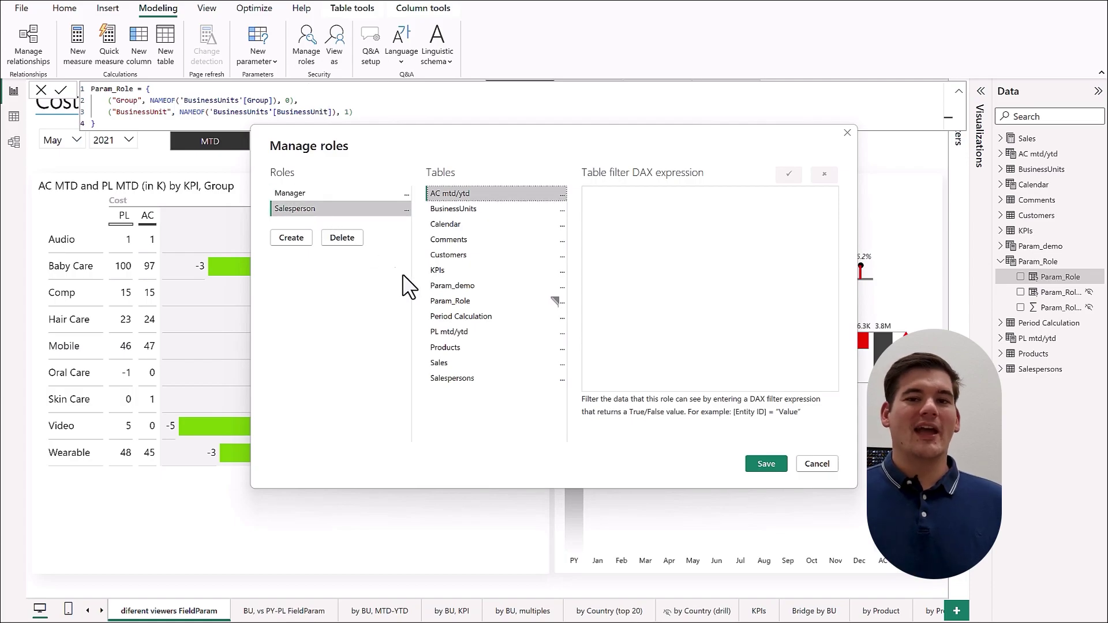
{"action": "left_click", "coordinate": [482, 301]}
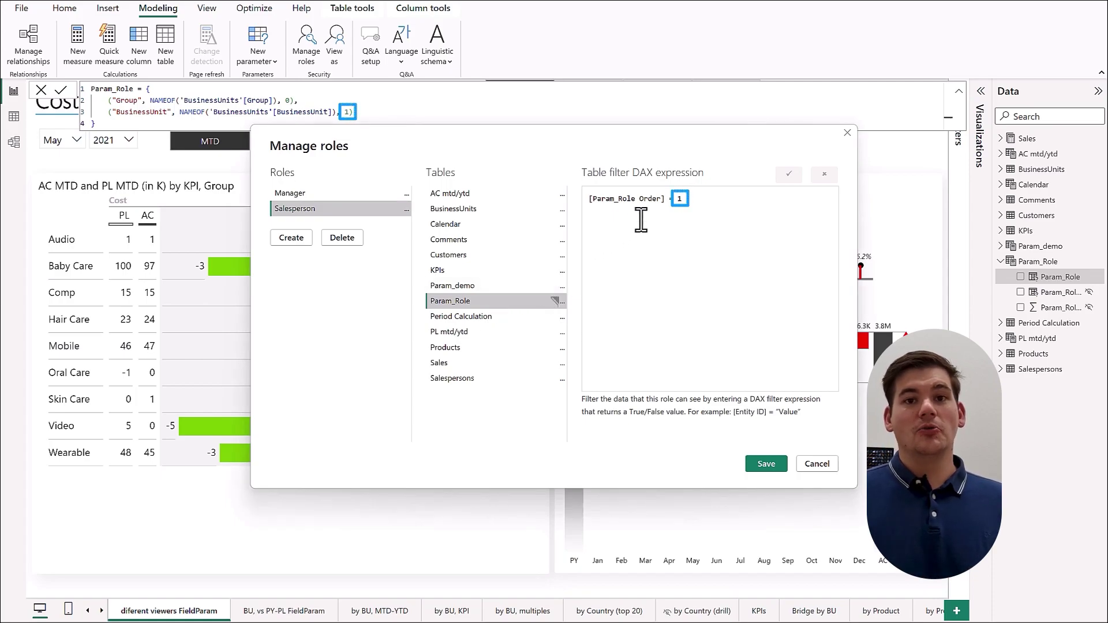
{"action": "left_click", "coordinate": [766, 464]}
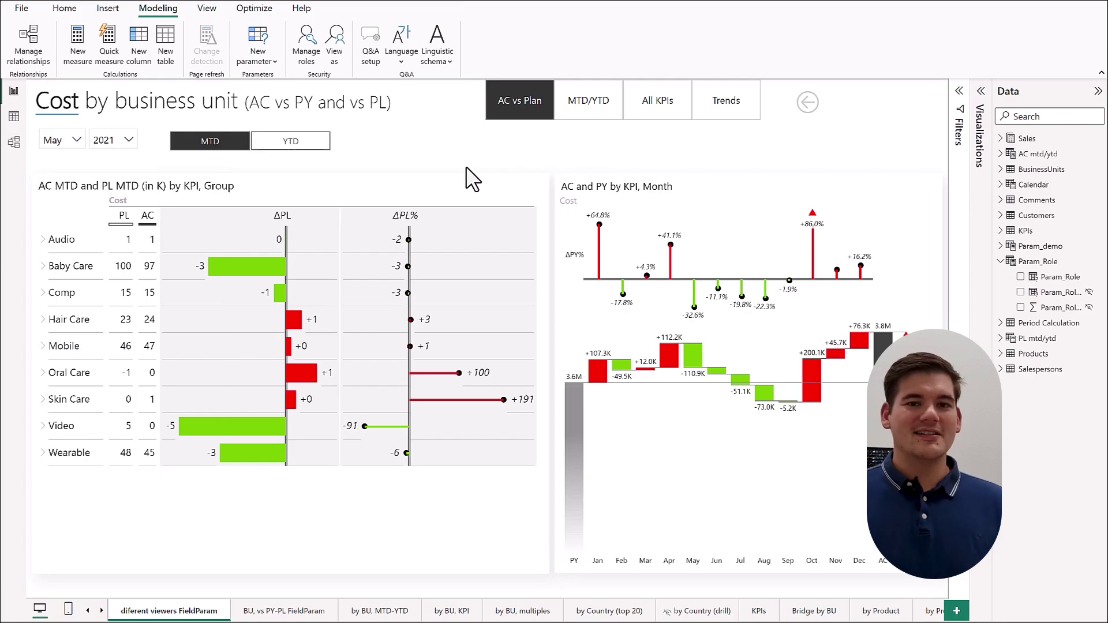
{"action": "left_click", "coordinate": [334, 48]}
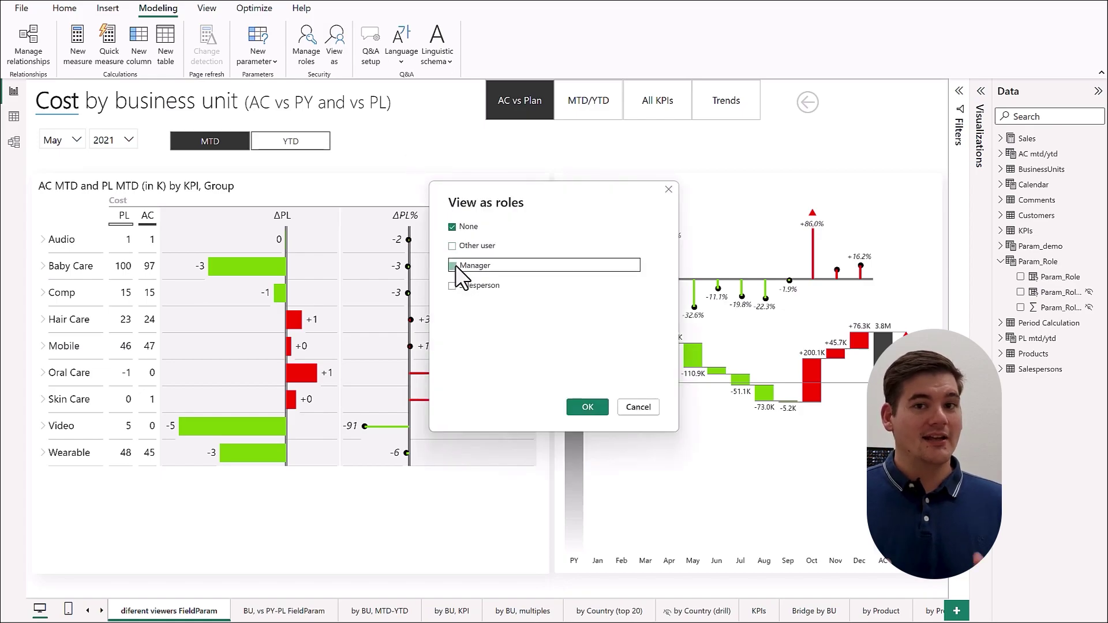
{"action": "left_click", "coordinate": [579, 407]}
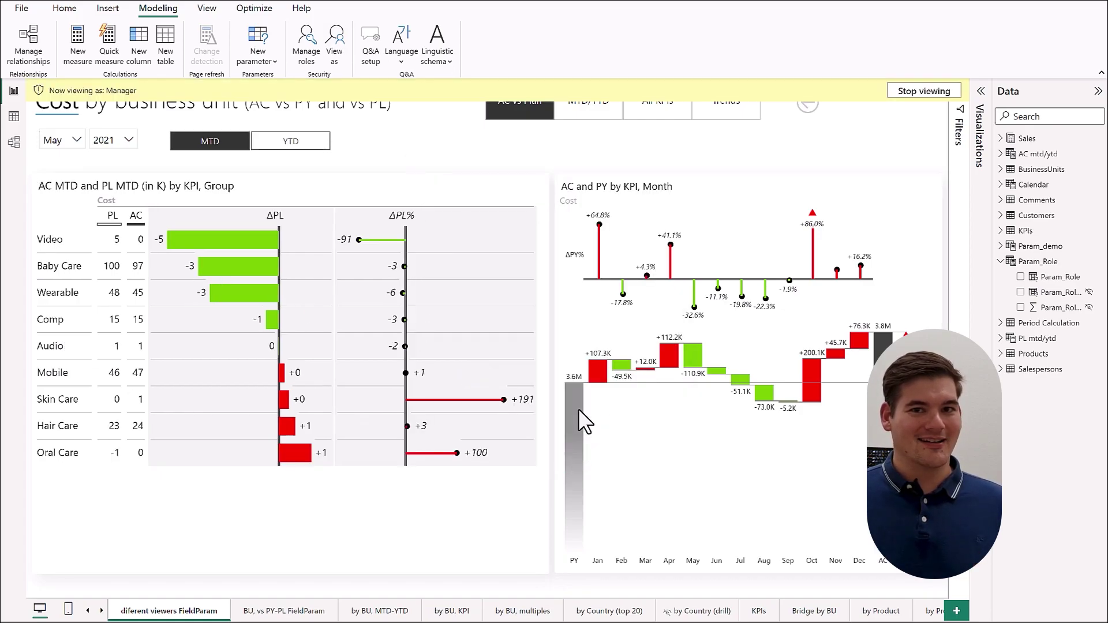
{"action": "left_click", "coordinate": [340, 56]}
{"action": "key", "text": "space"}
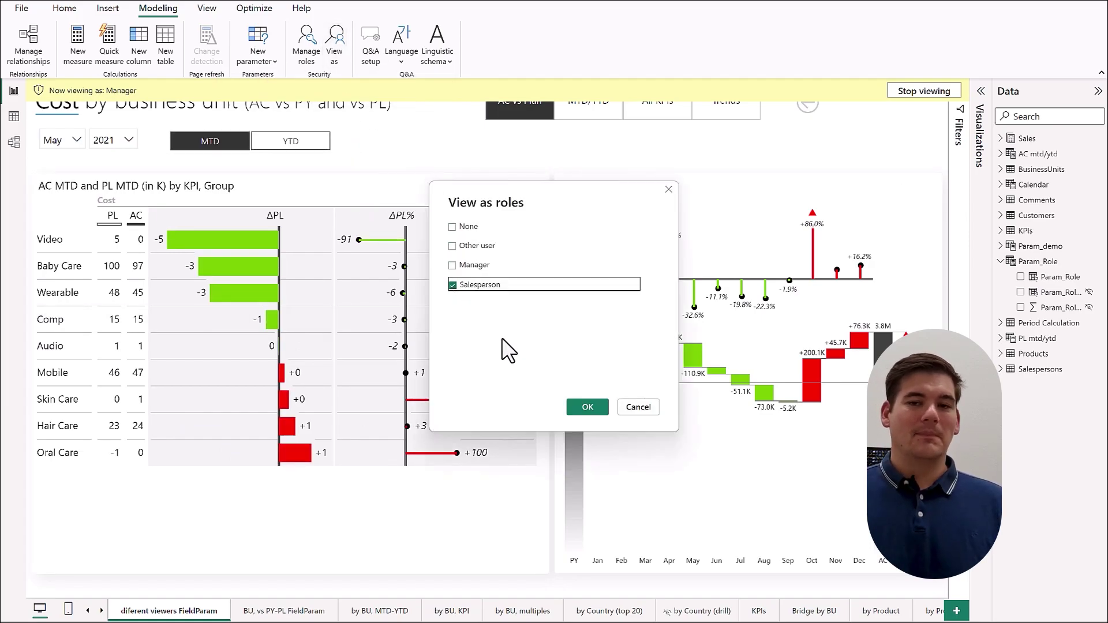
{"action": "left_click", "coordinate": [583, 406]}
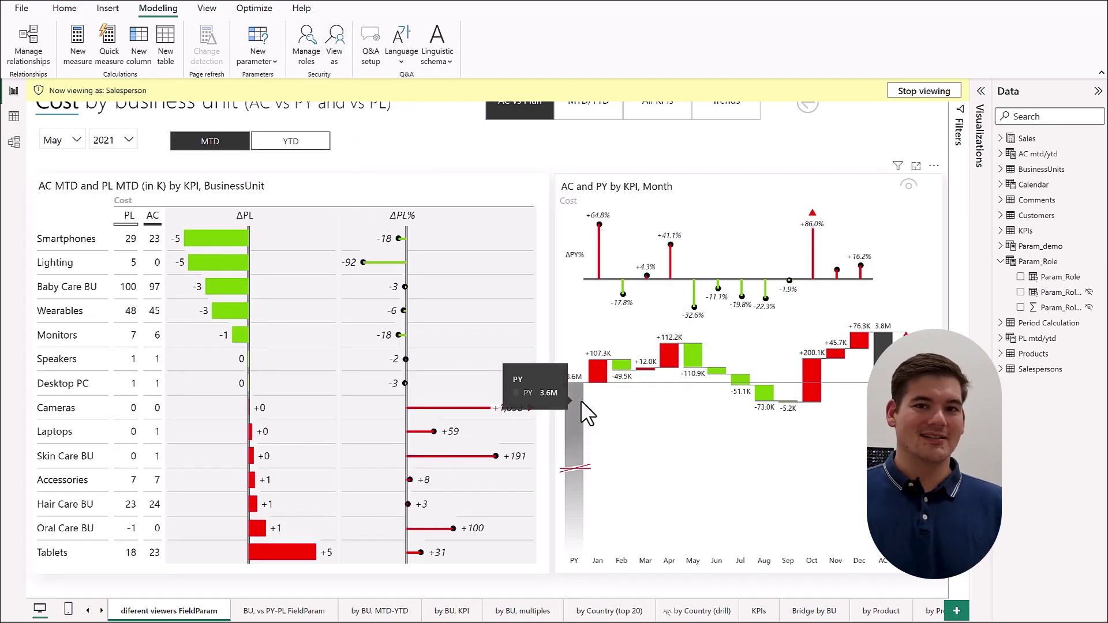
{"action": "left_click", "coordinate": [926, 95]}
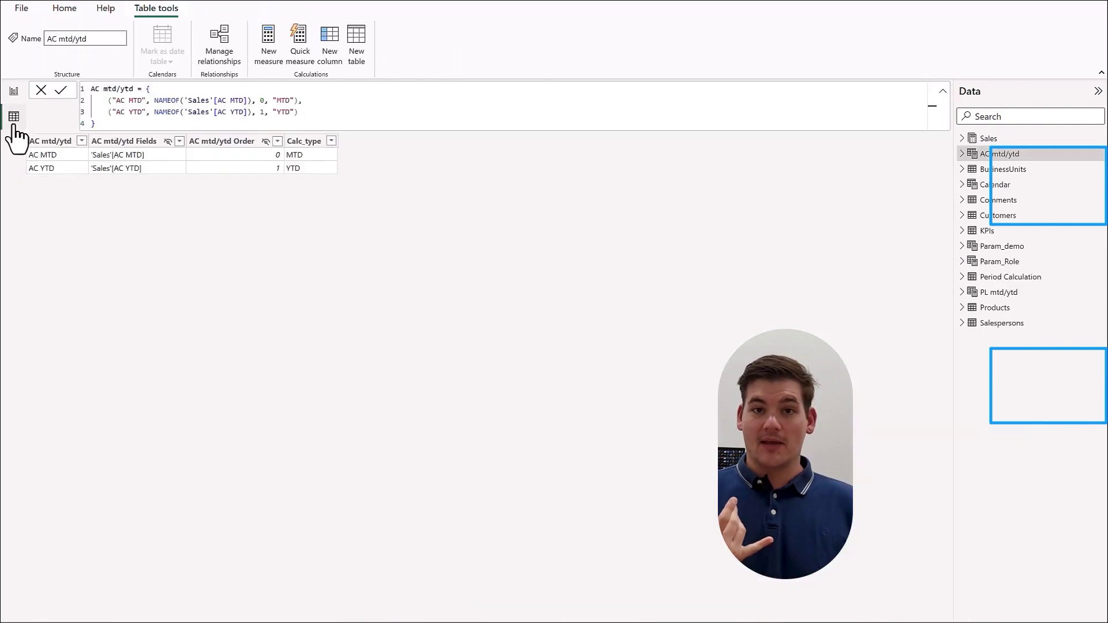
{"action": "left_click", "coordinate": [14, 117]}
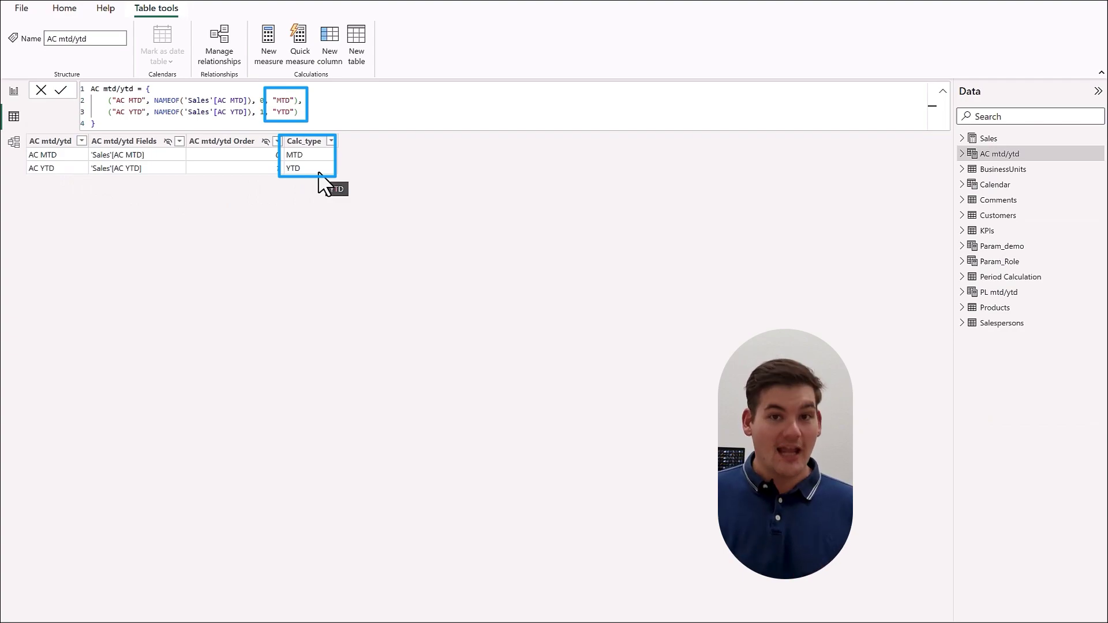
{"action": "left_click", "coordinate": [13, 142]}
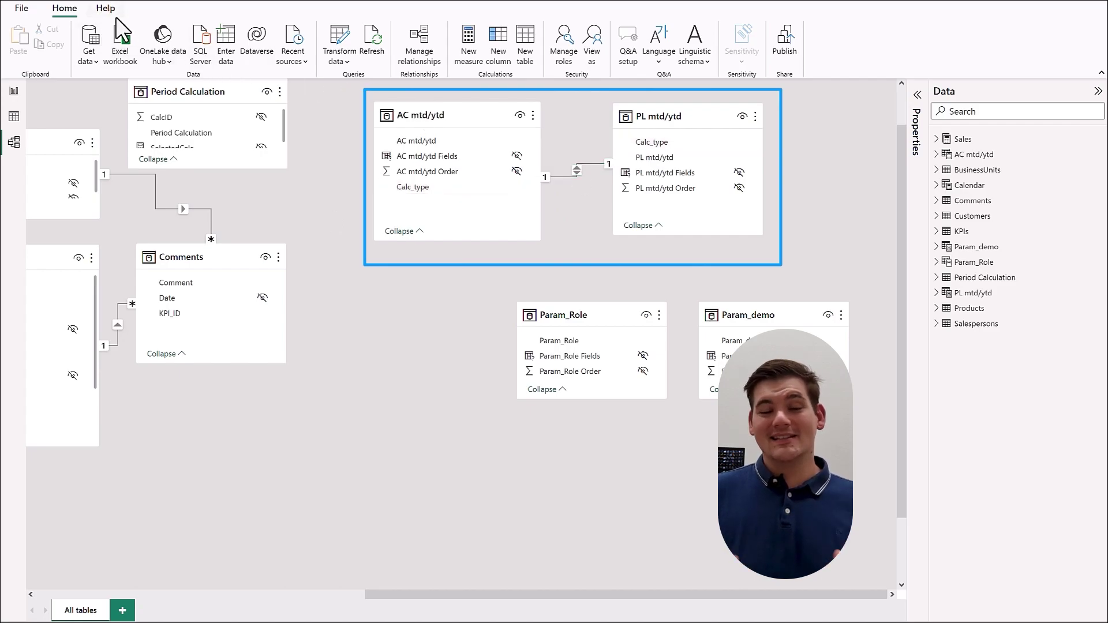
{"action": "left_click", "coordinate": [14, 93]}
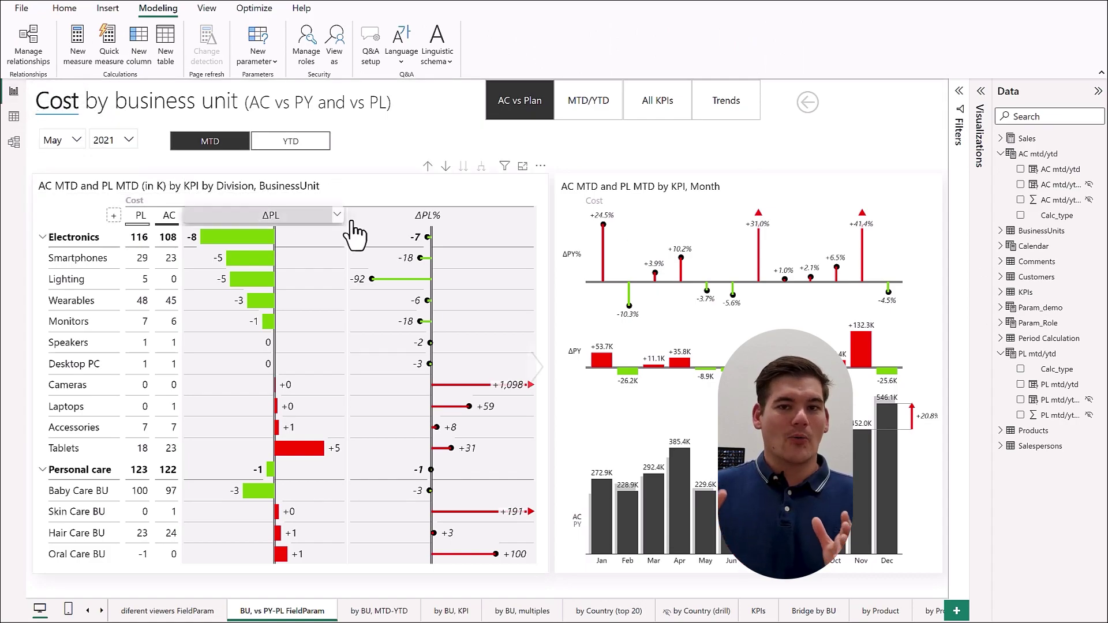
Select the Division/BusinessUnit cost matrix, view its fields, and toggle Calc_type to YTD and back to MTD.
{"action": "left_click", "coordinate": [407, 202]}
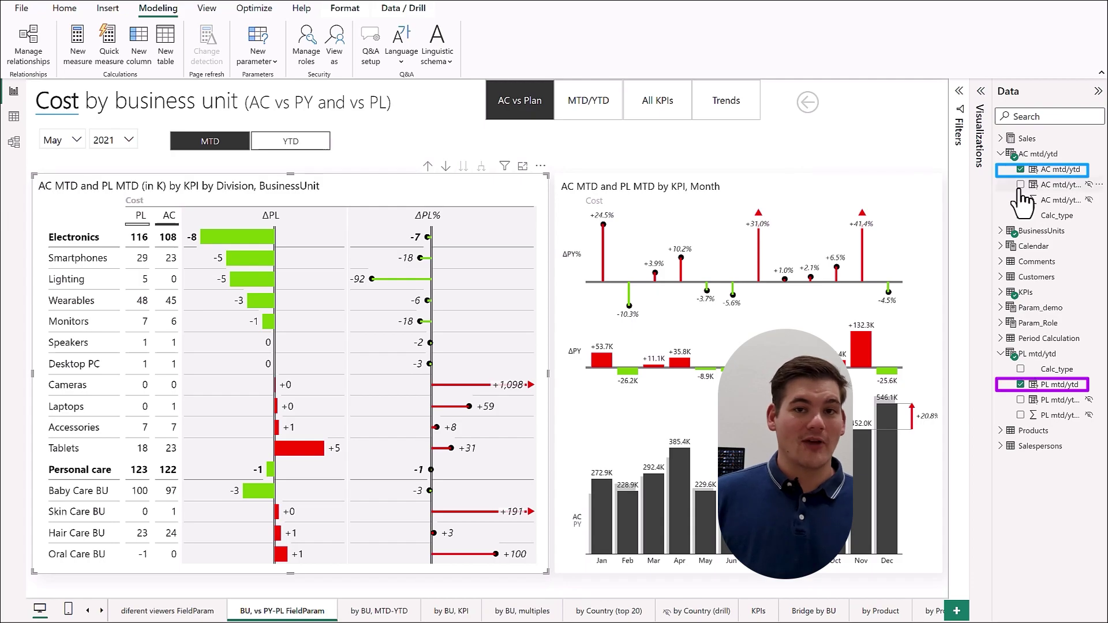
{"action": "left_click", "coordinate": [982, 92]}
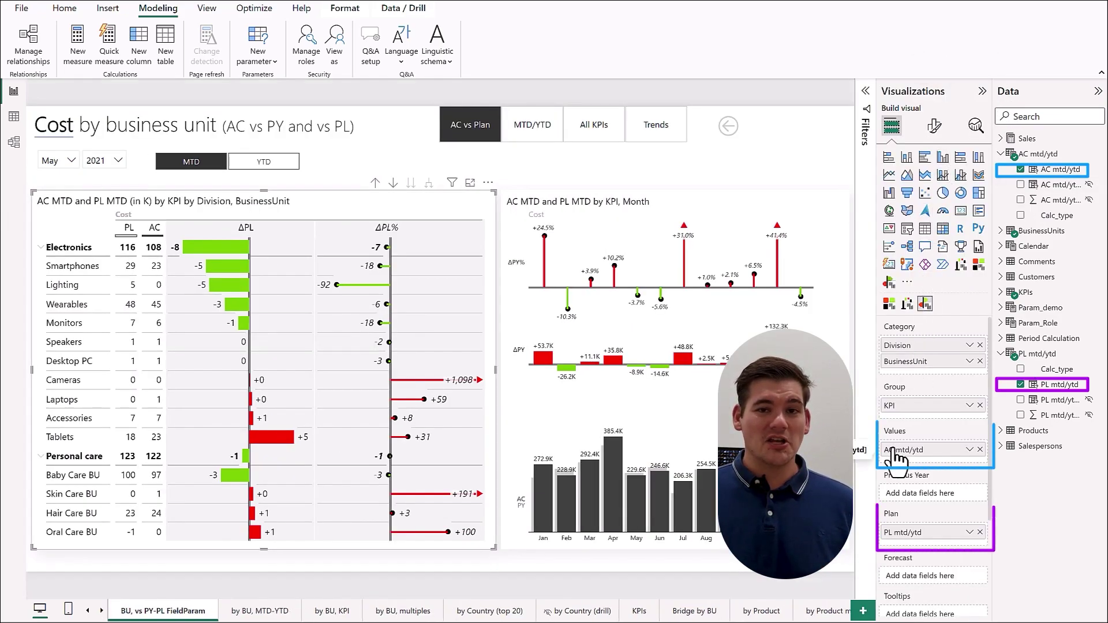
{"action": "mouse_move", "coordinate": [230, 287]}
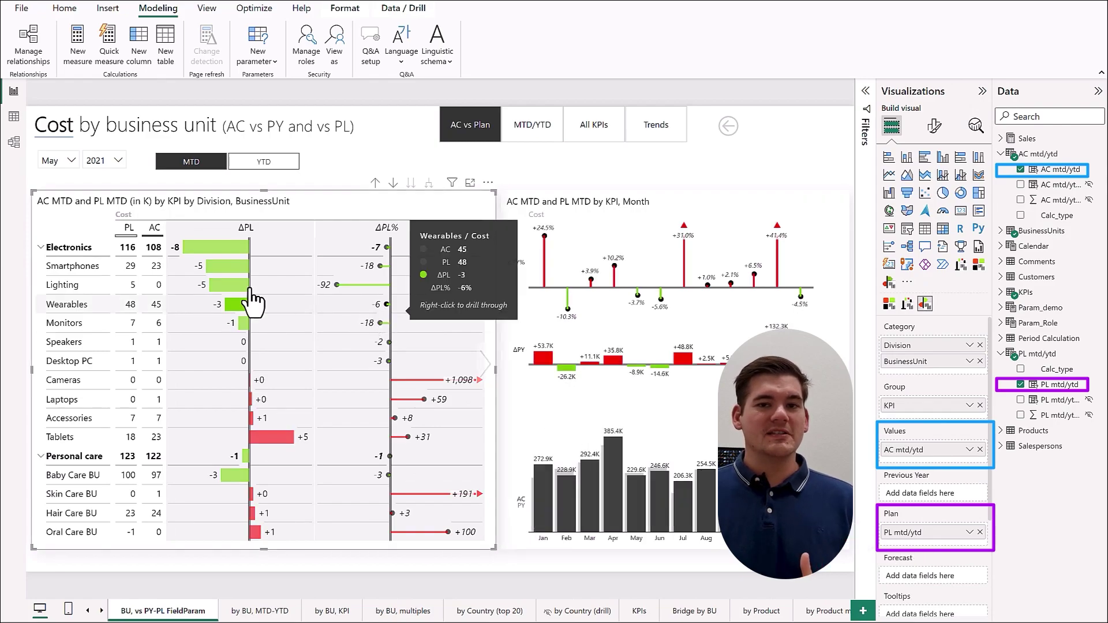
{"action": "left_click", "coordinate": [263, 162]}
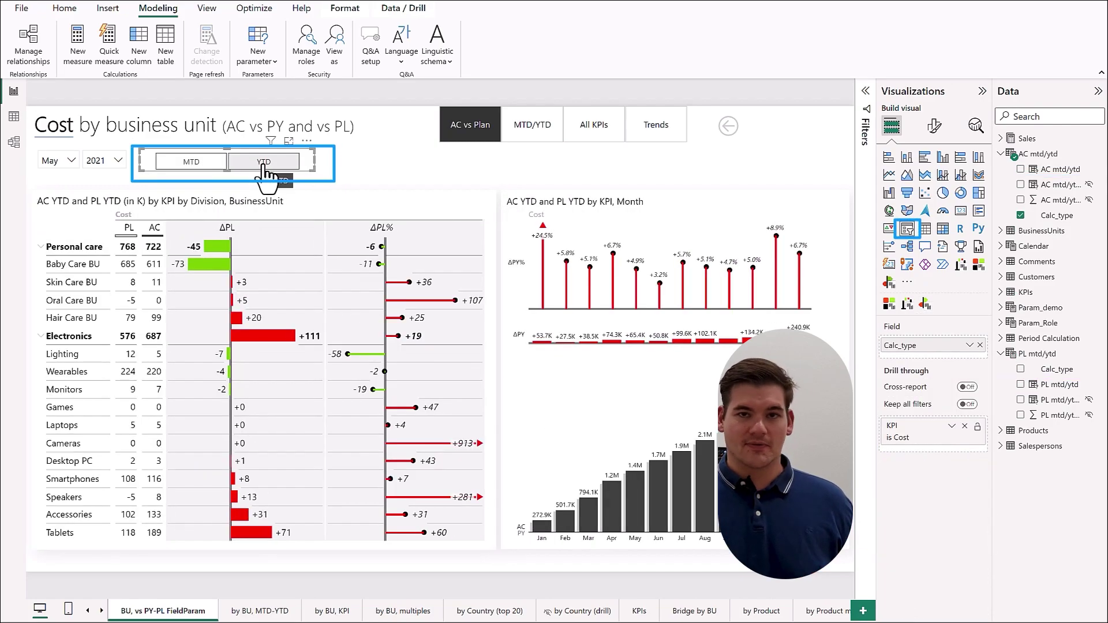
{"action": "left_click", "coordinate": [202, 163]}
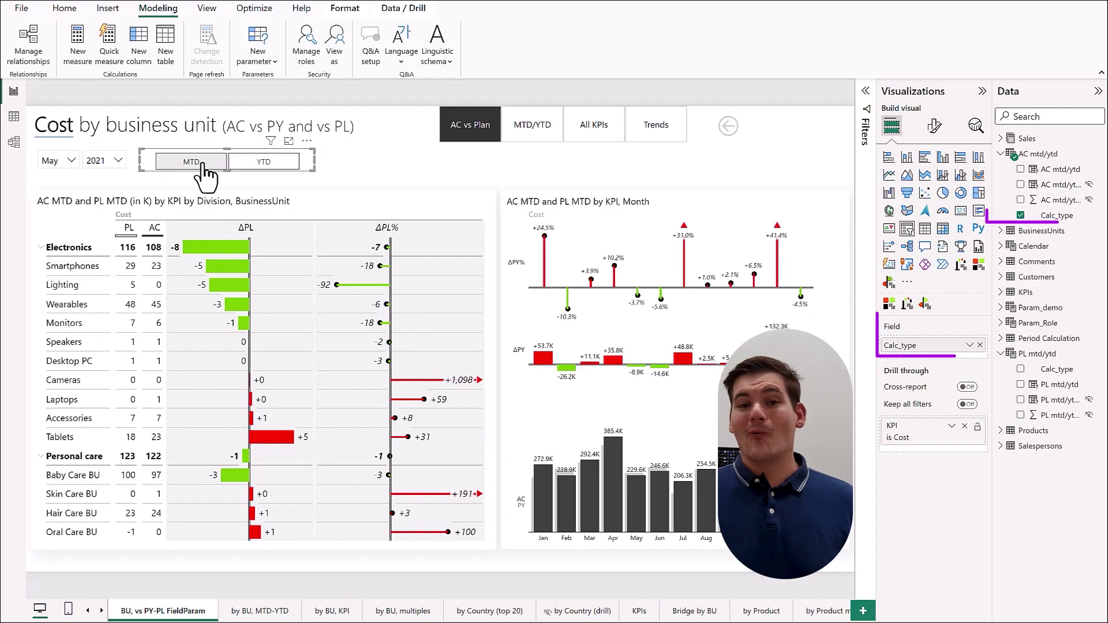